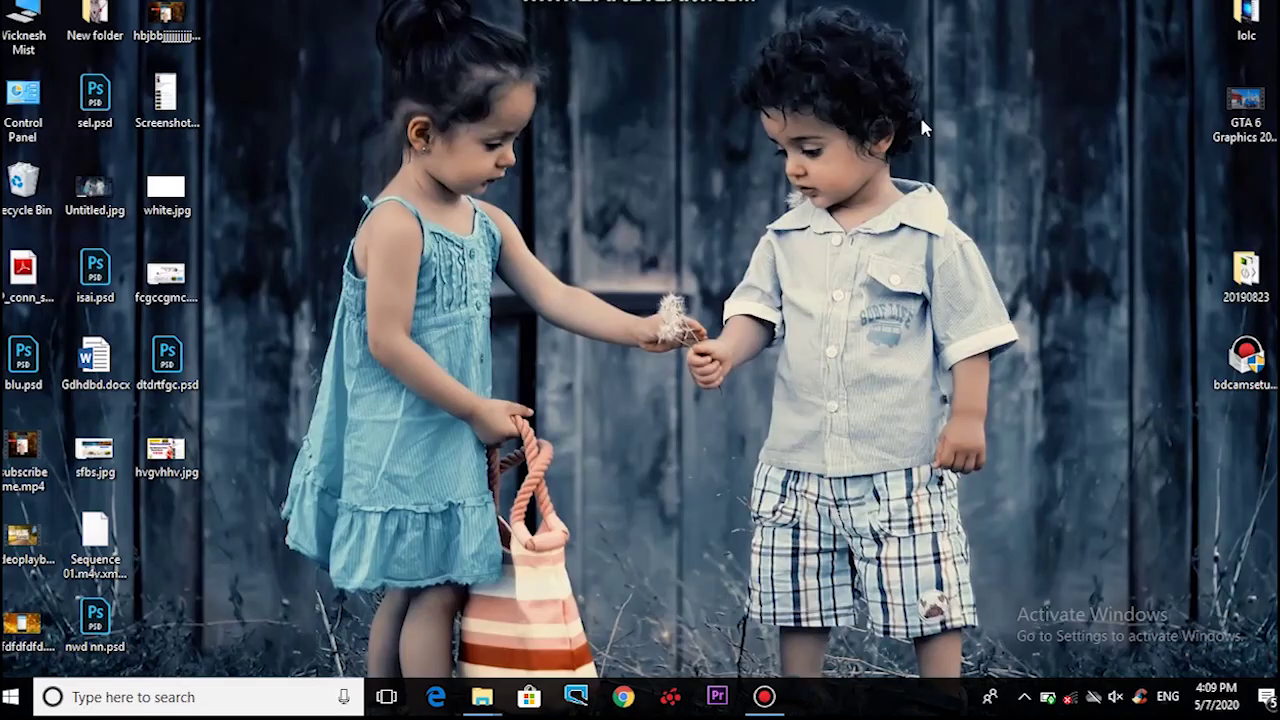
# Unmute the Realtek speakers and raise their volume to 100
pyautogui.click(1115, 697)
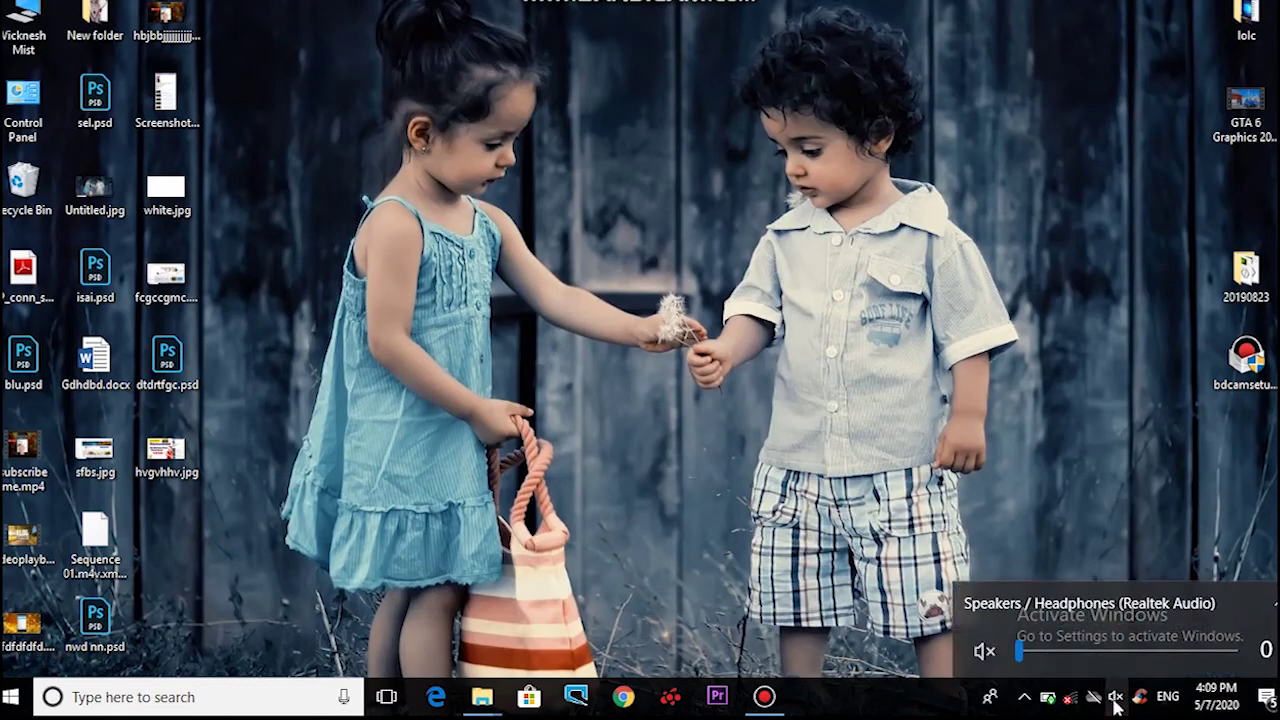
pyautogui.click(984, 652)
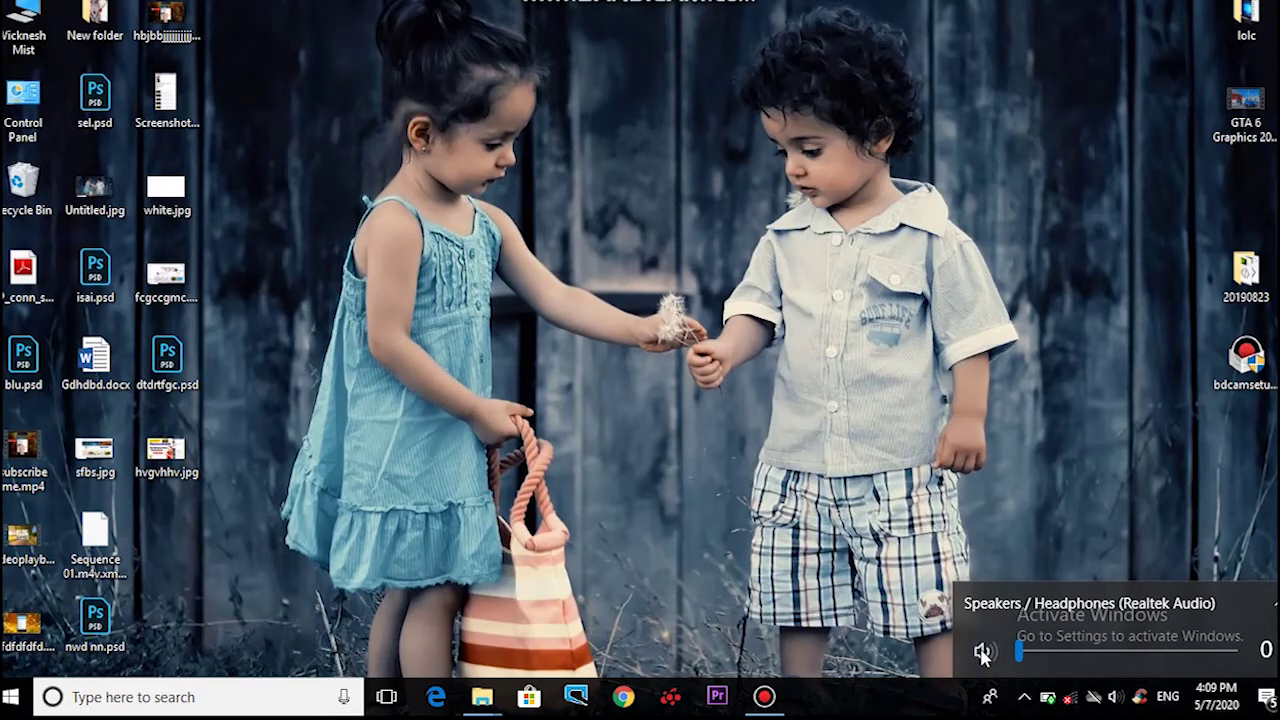
pyautogui.moveTo(1019, 650); pyautogui.dragTo(1236, 650)
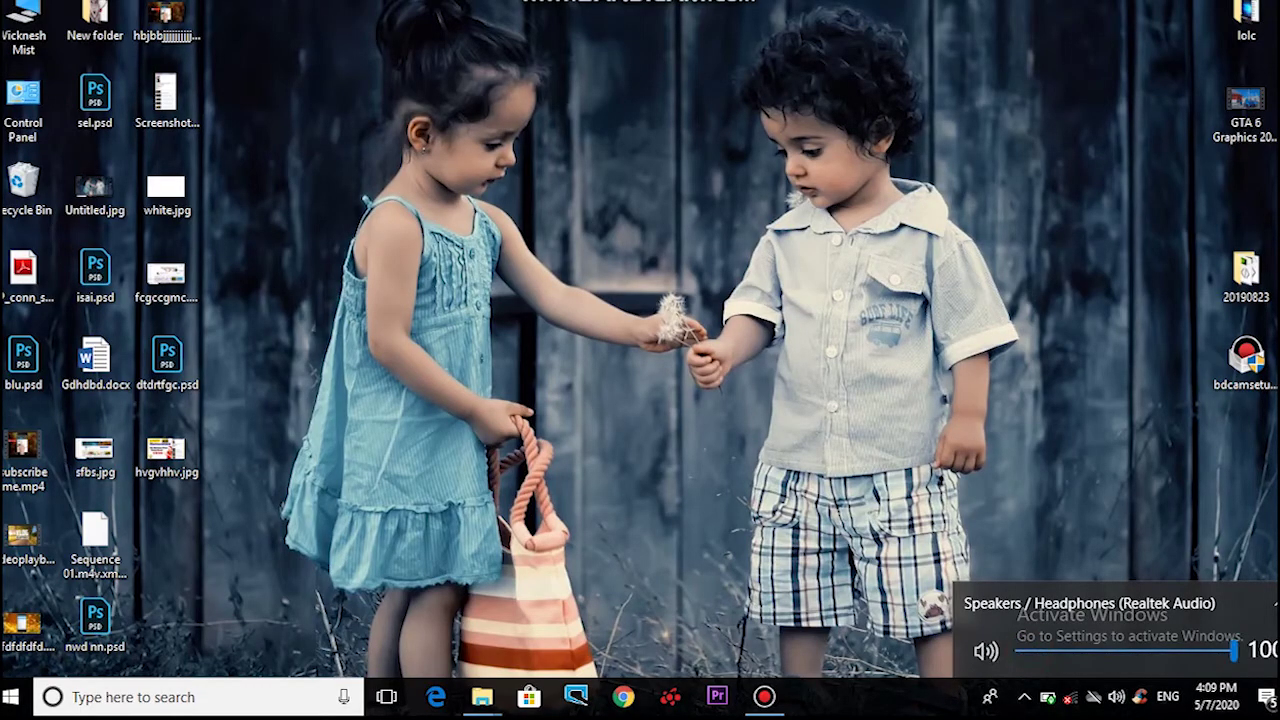
# Run the sound problem troubleshooter from the tray volume icon
pyautogui.rightClick(1114, 705)
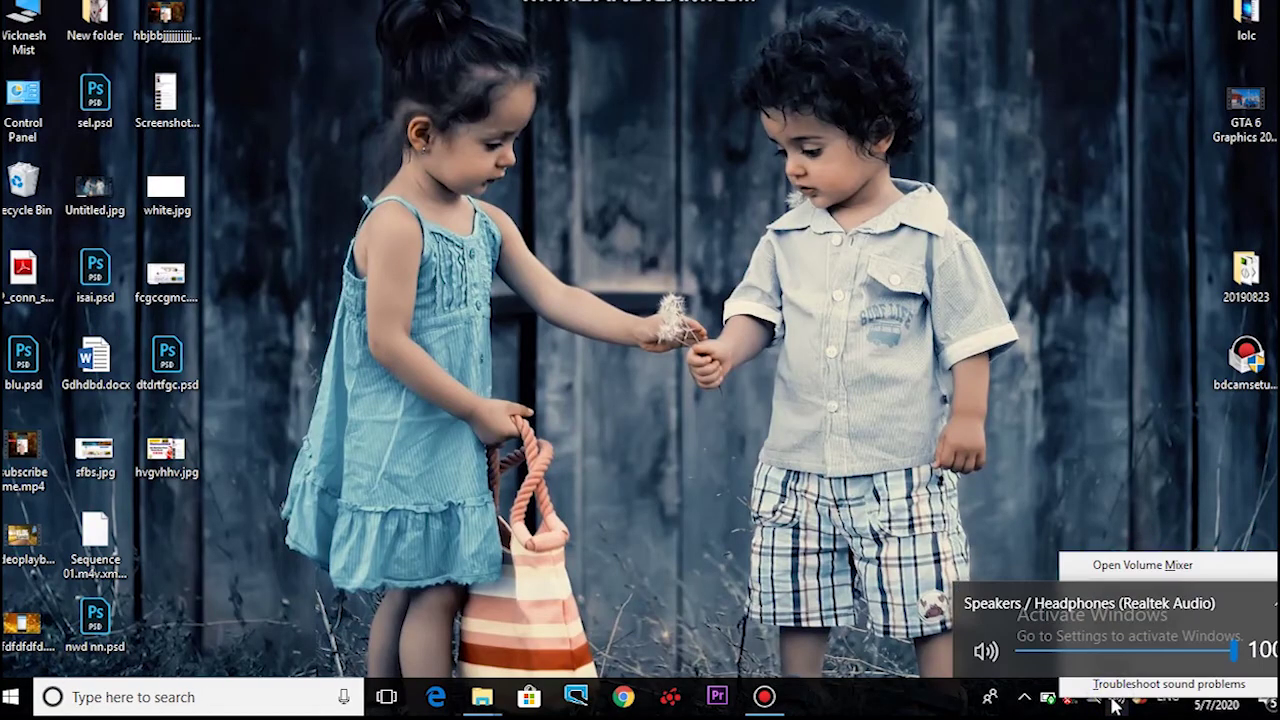
pyautogui.click(1070, 463)
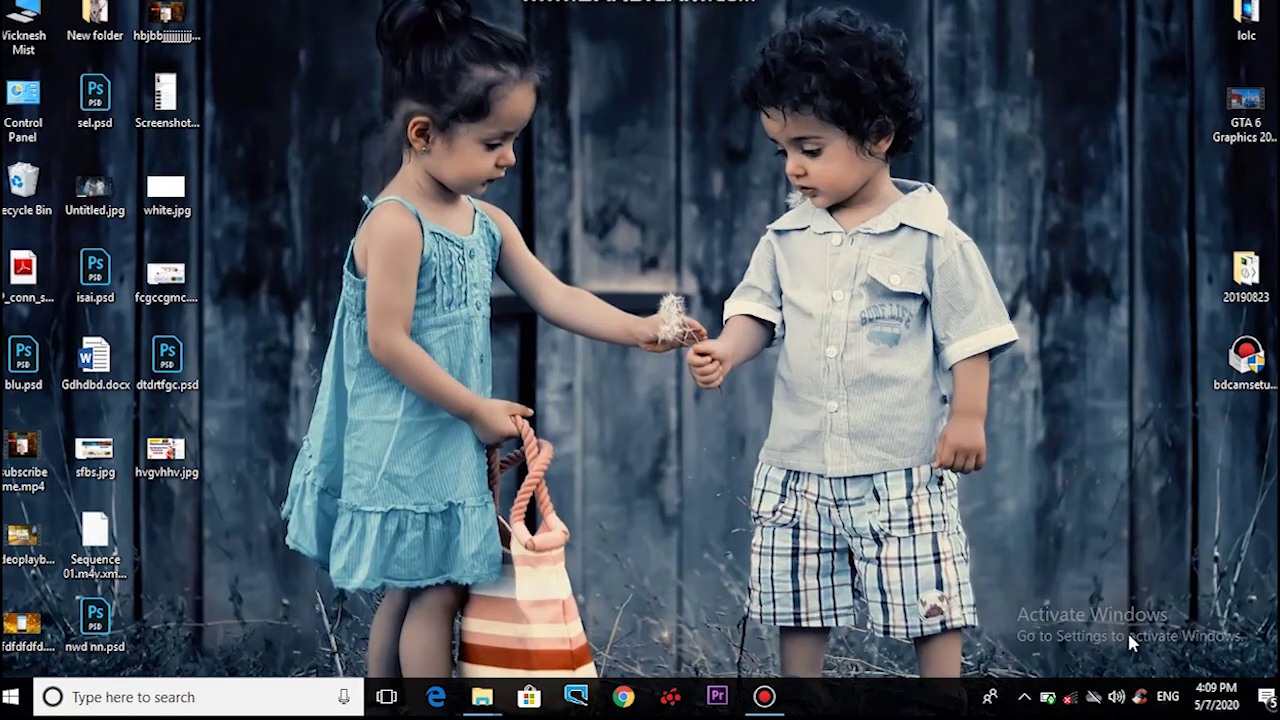
pyautogui.rightClick(1117, 695)
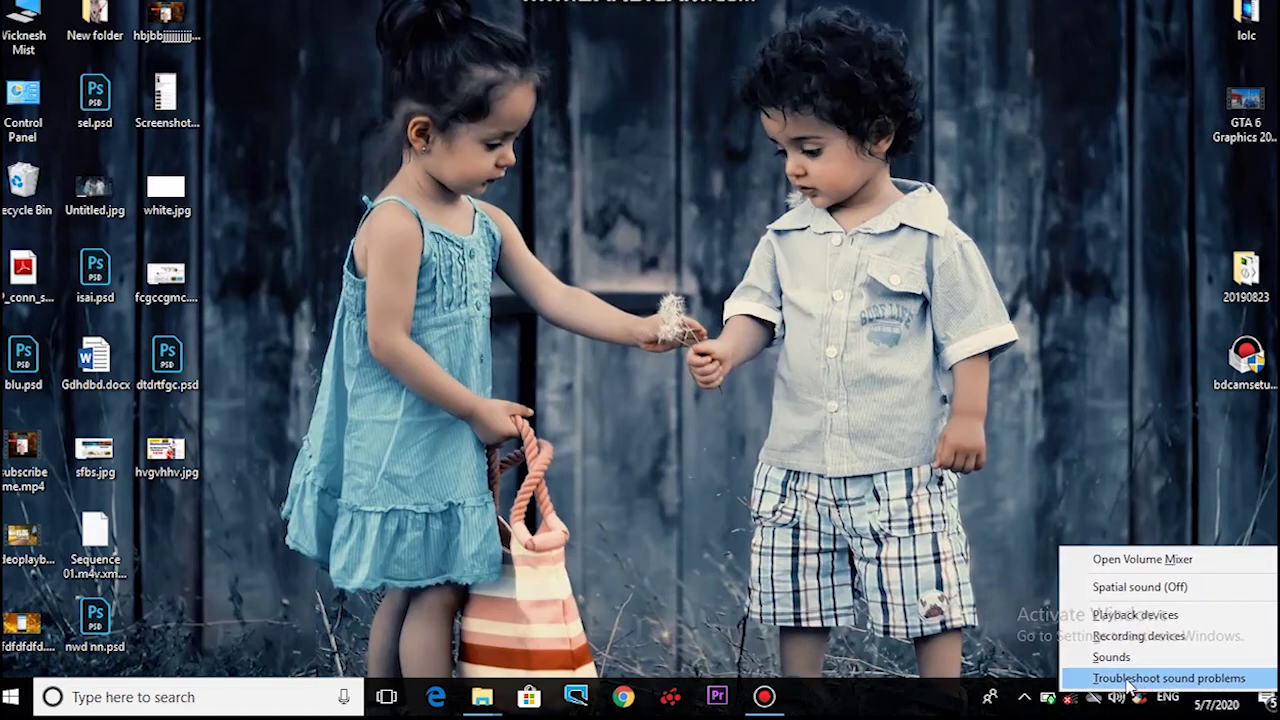
pyautogui.click(1158, 680)
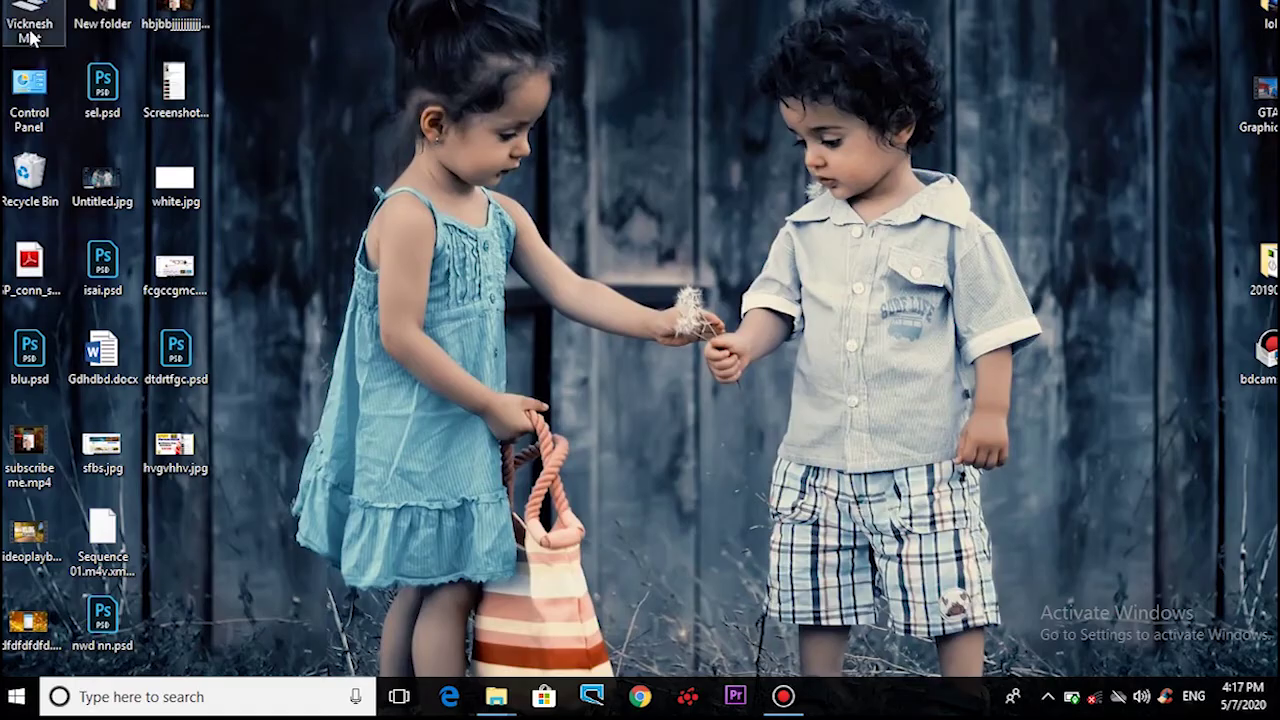
# Open Computer Management from This PC, then expand Sound, video and game controllers in Device Manager
pyautogui.rightClick(30, 16)
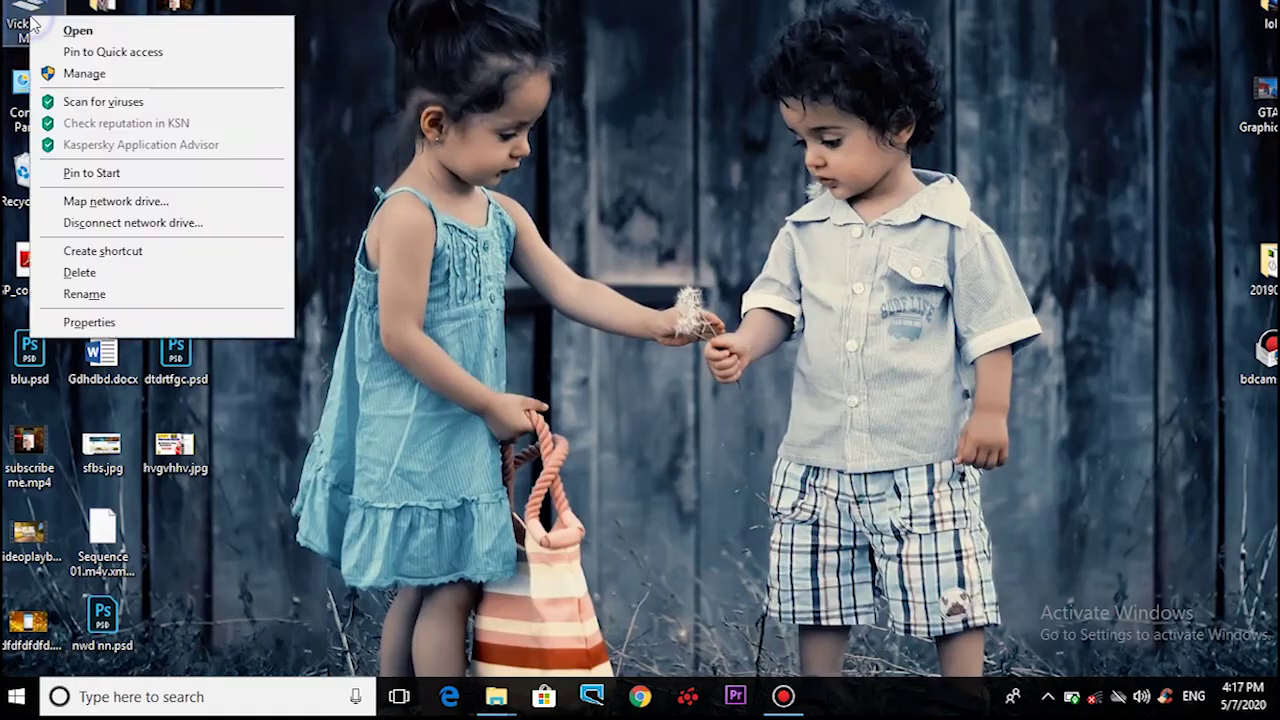
pyautogui.click(68, 78)
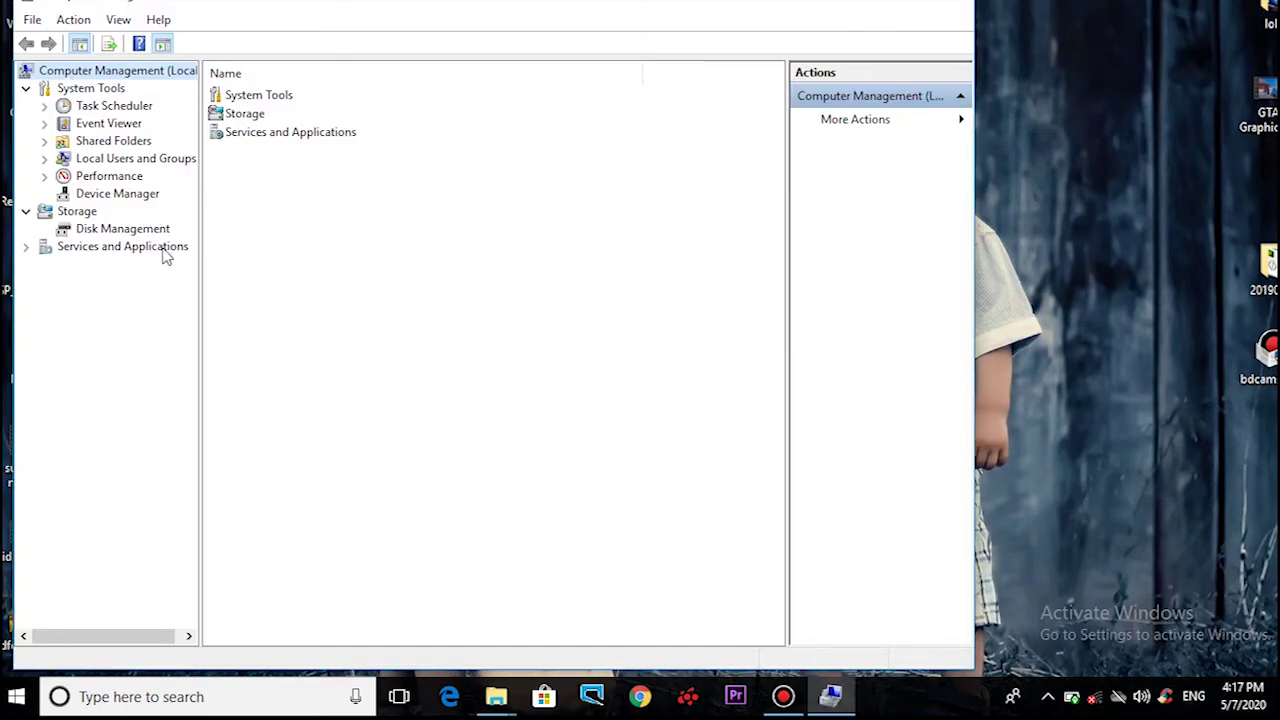
pyautogui.click(119, 194)
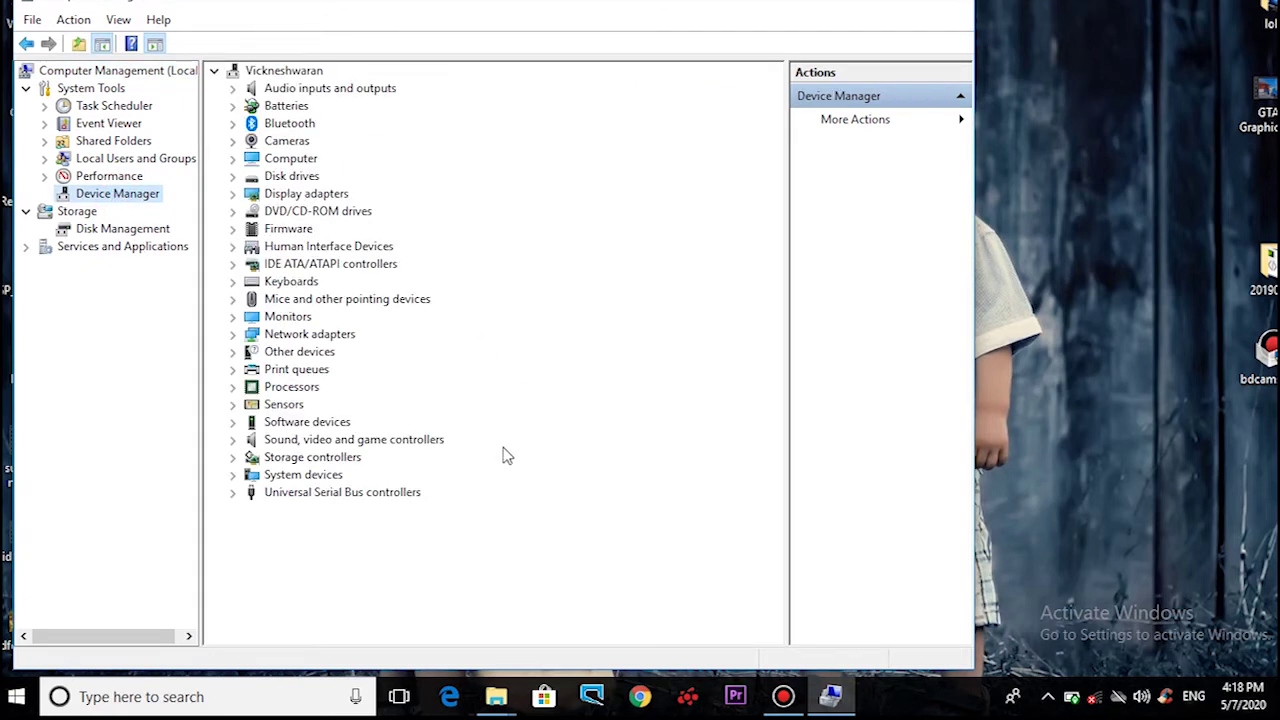
pyautogui.click(387, 441)
pyautogui.click(233, 440)
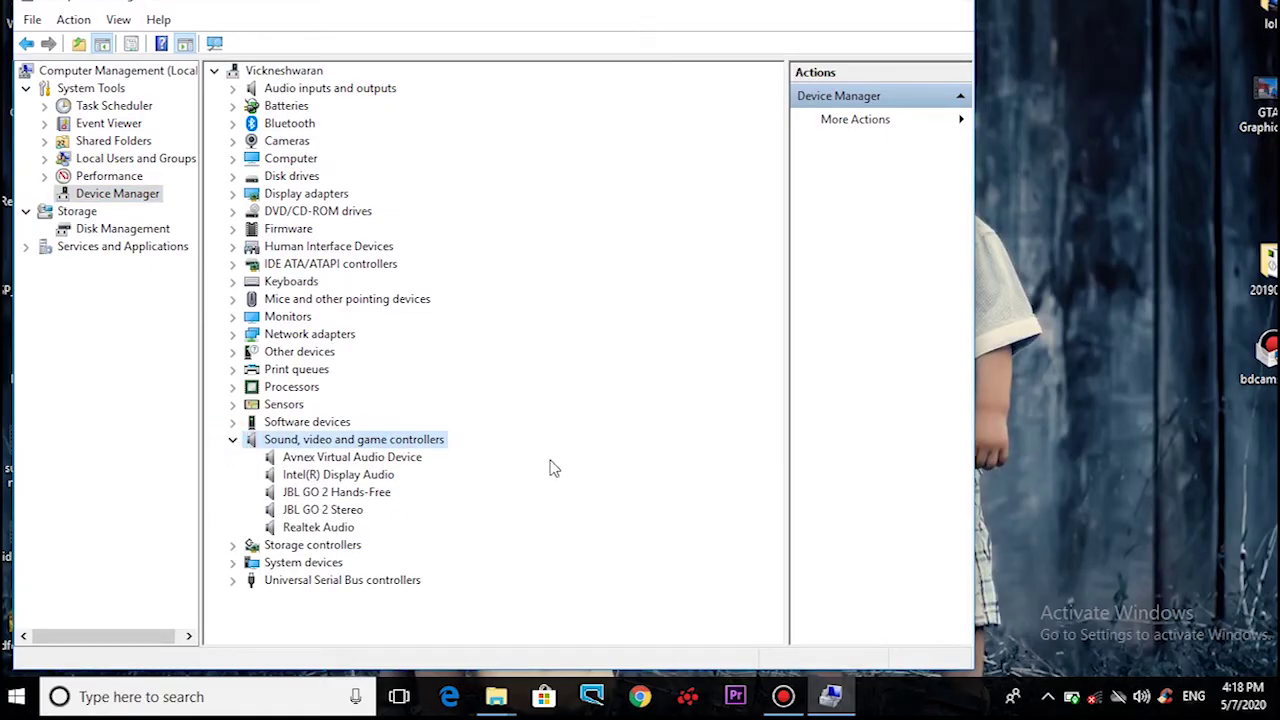
pyautogui.click(358, 460)
# Show the Avnex Virtual Audio Device's Driver tab and start Update Driver
pyautogui.rightClick(358, 460)
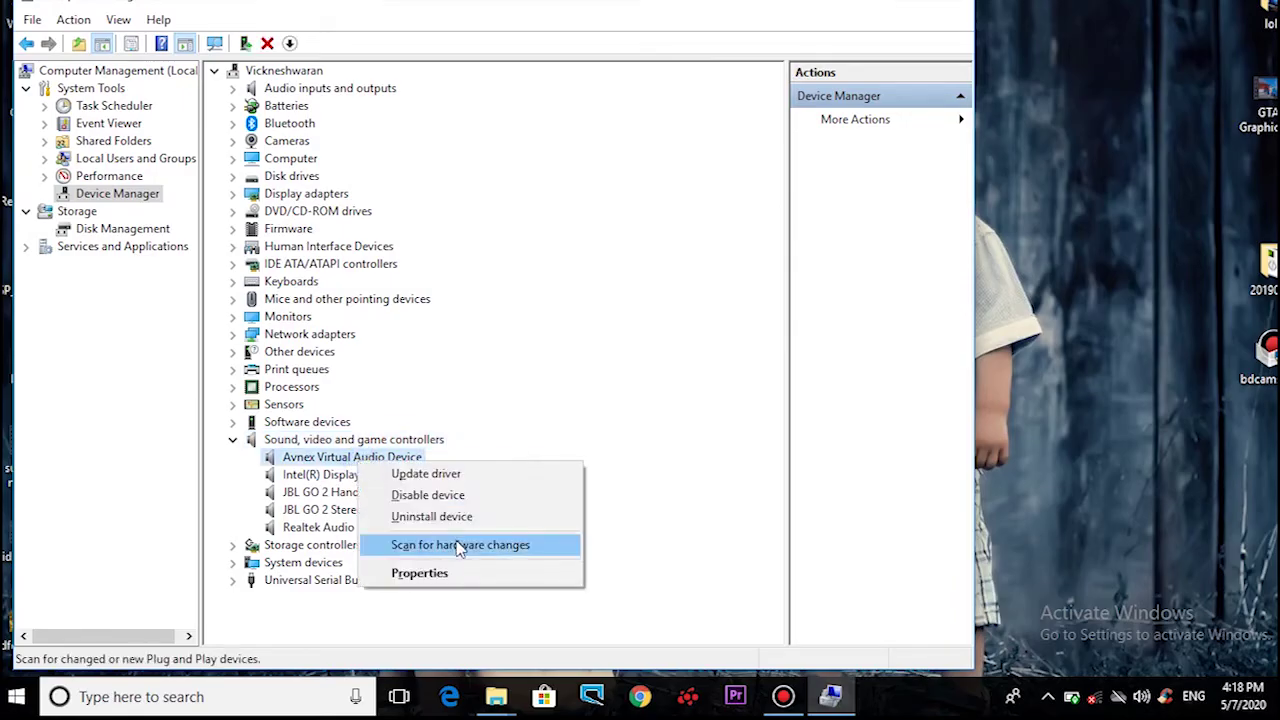
pyautogui.click(457, 572)
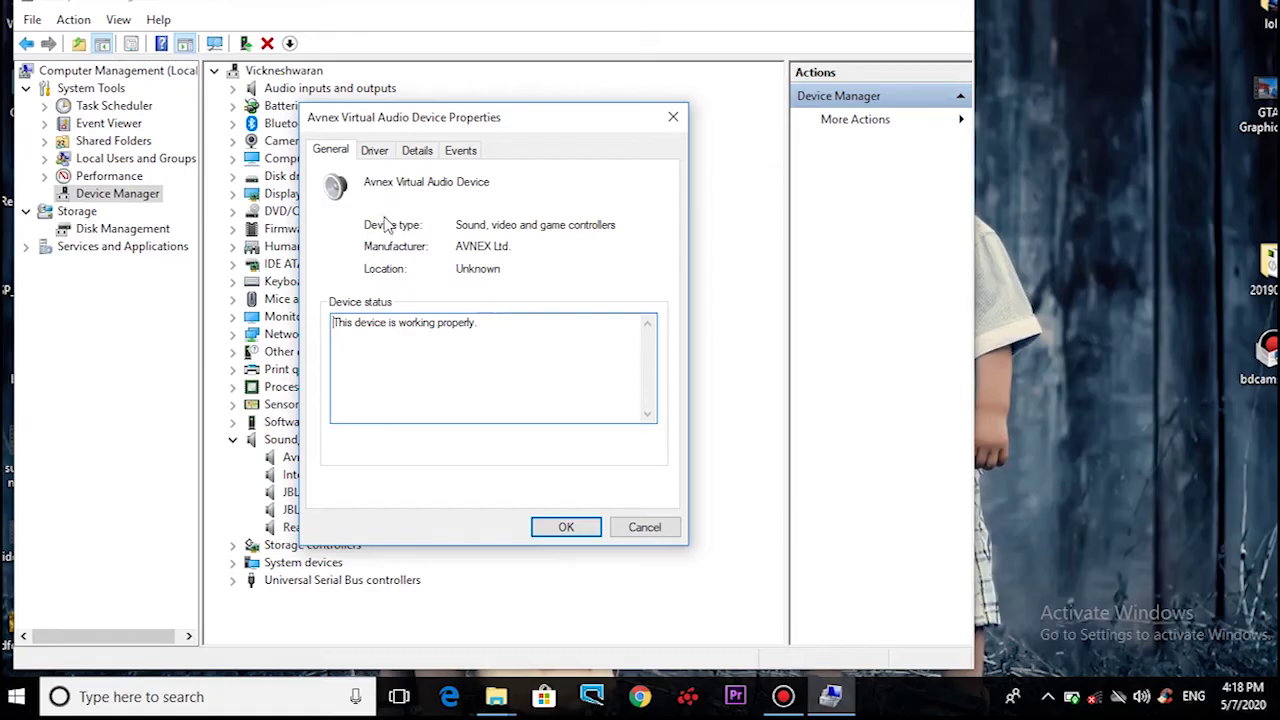
pyautogui.click(376, 156)
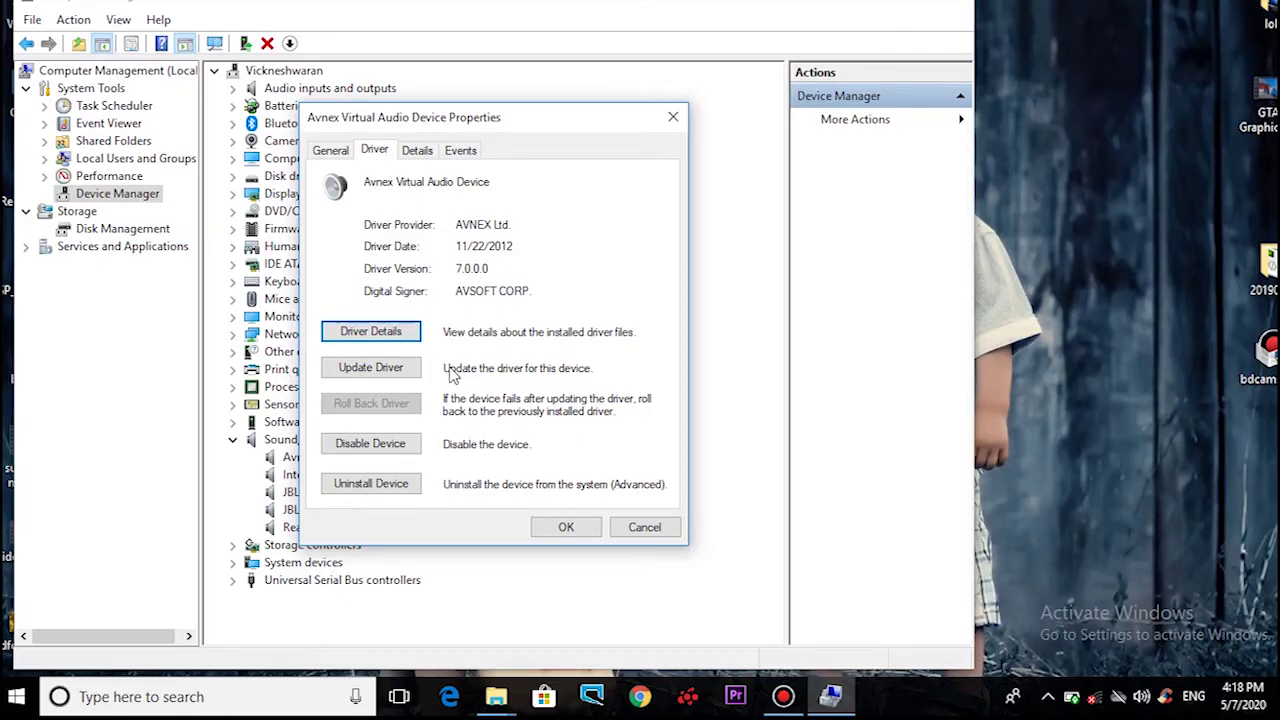
pyautogui.click(384, 369)
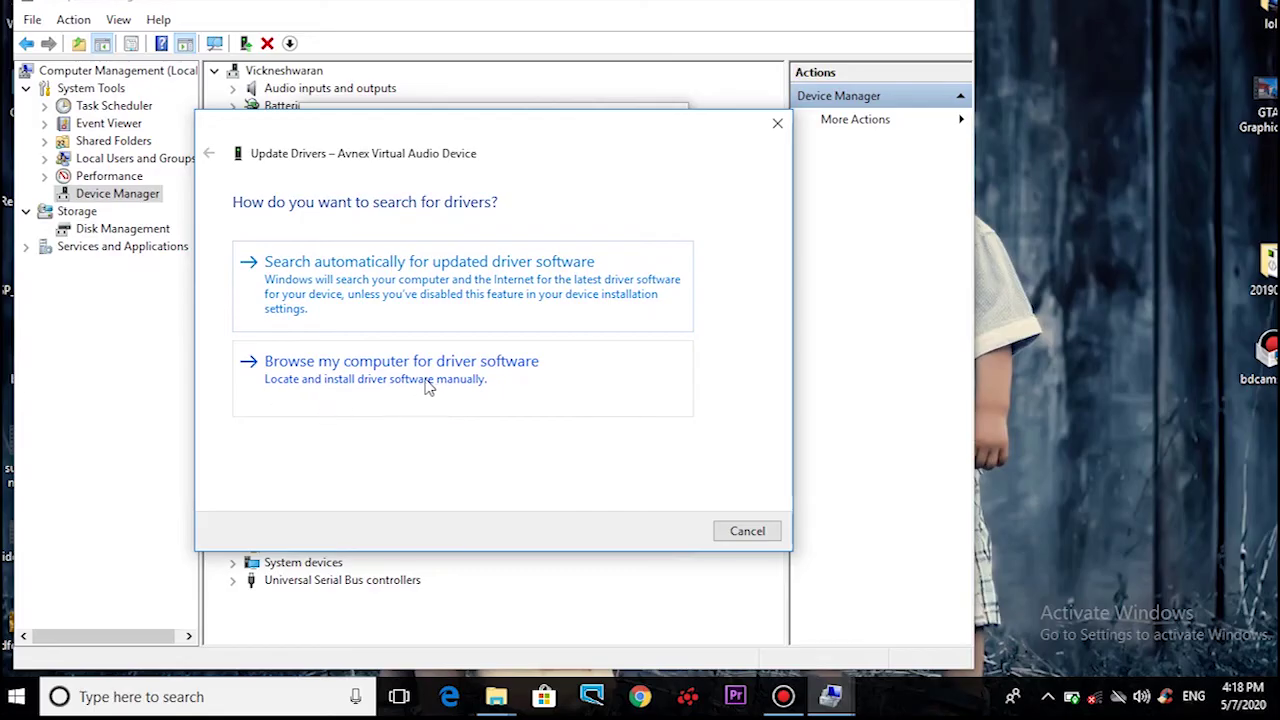
# Install the Avnex Virtual Audio Device driver chosen from drivers already on this computer
pyautogui.click(484, 378)
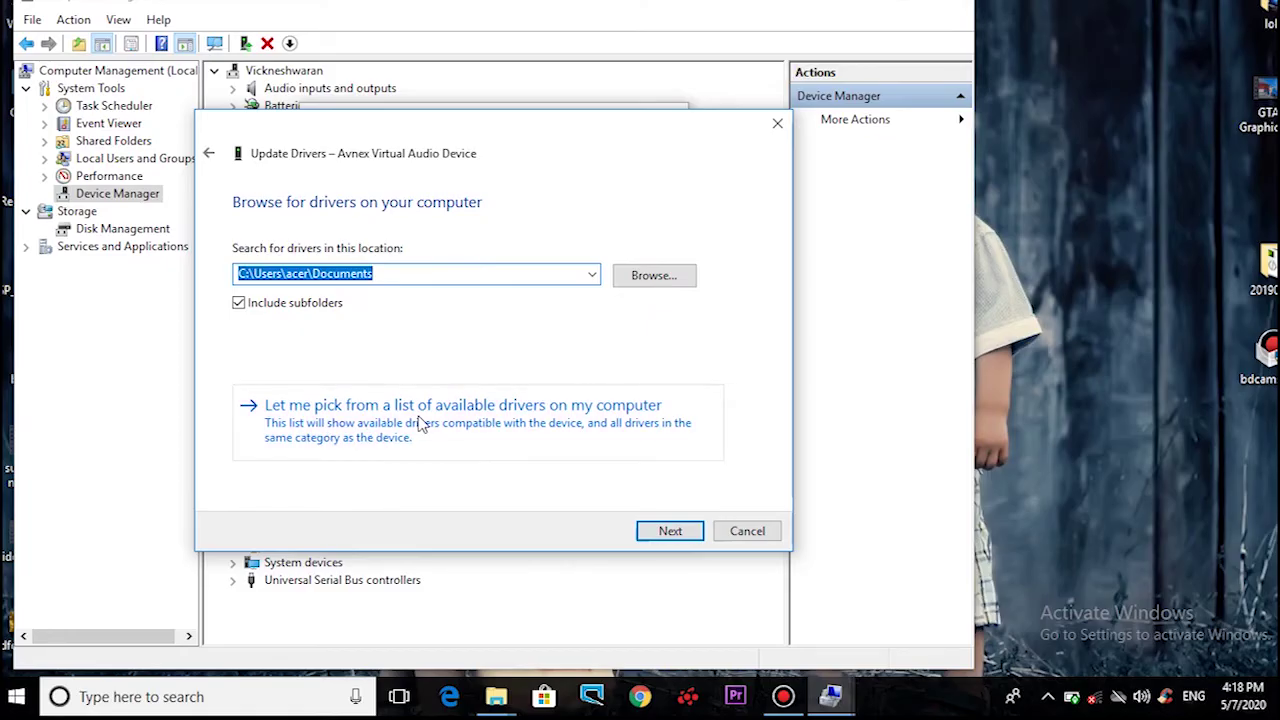
pyautogui.click(538, 424)
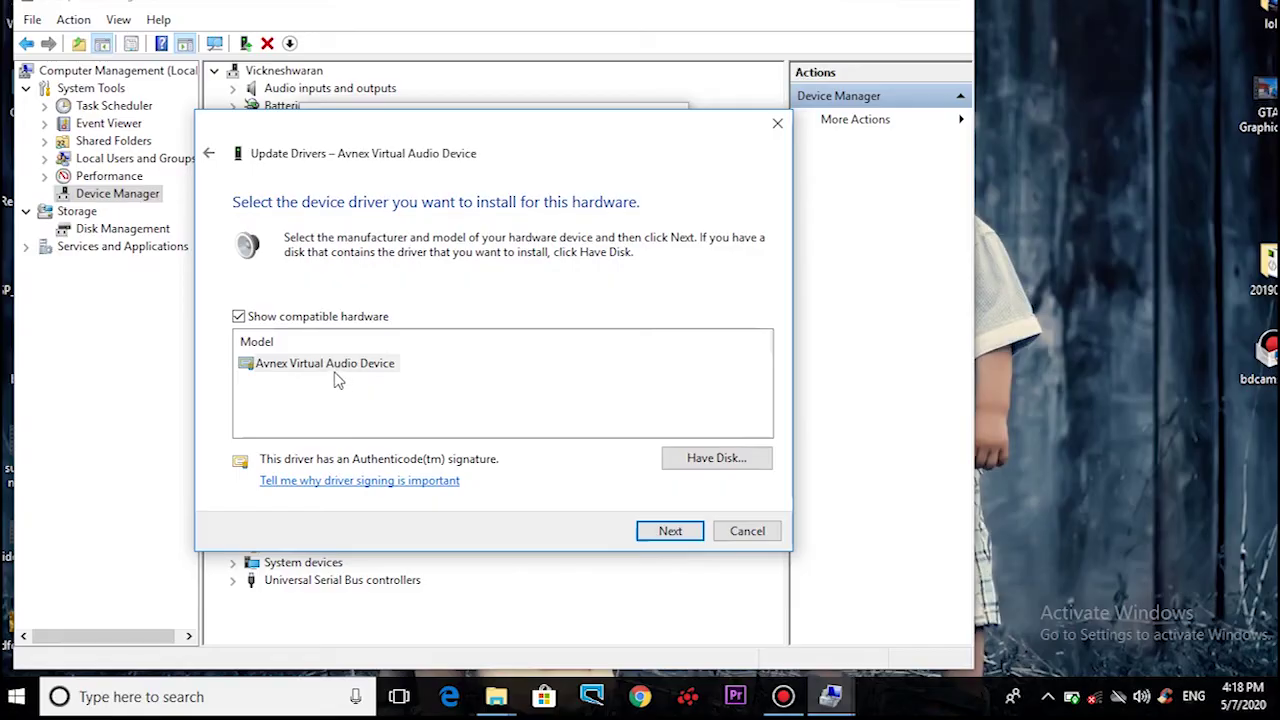
pyautogui.click(345, 366)
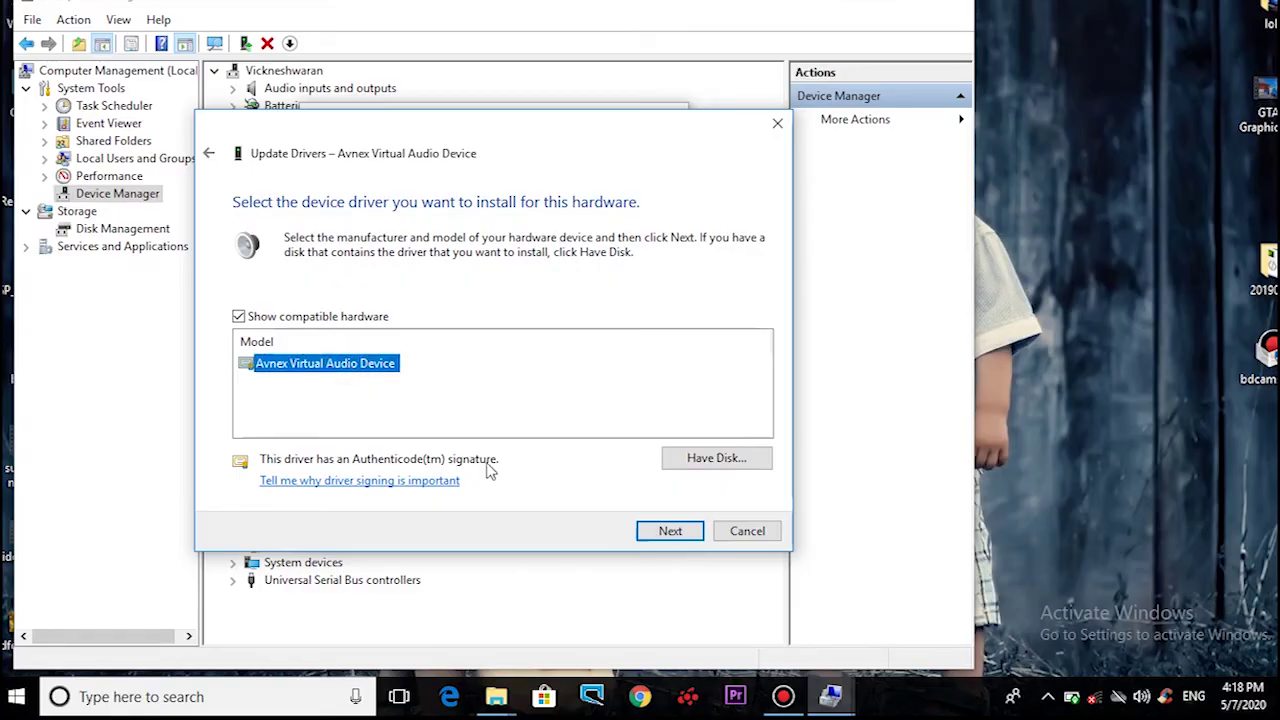
pyautogui.click(664, 533)
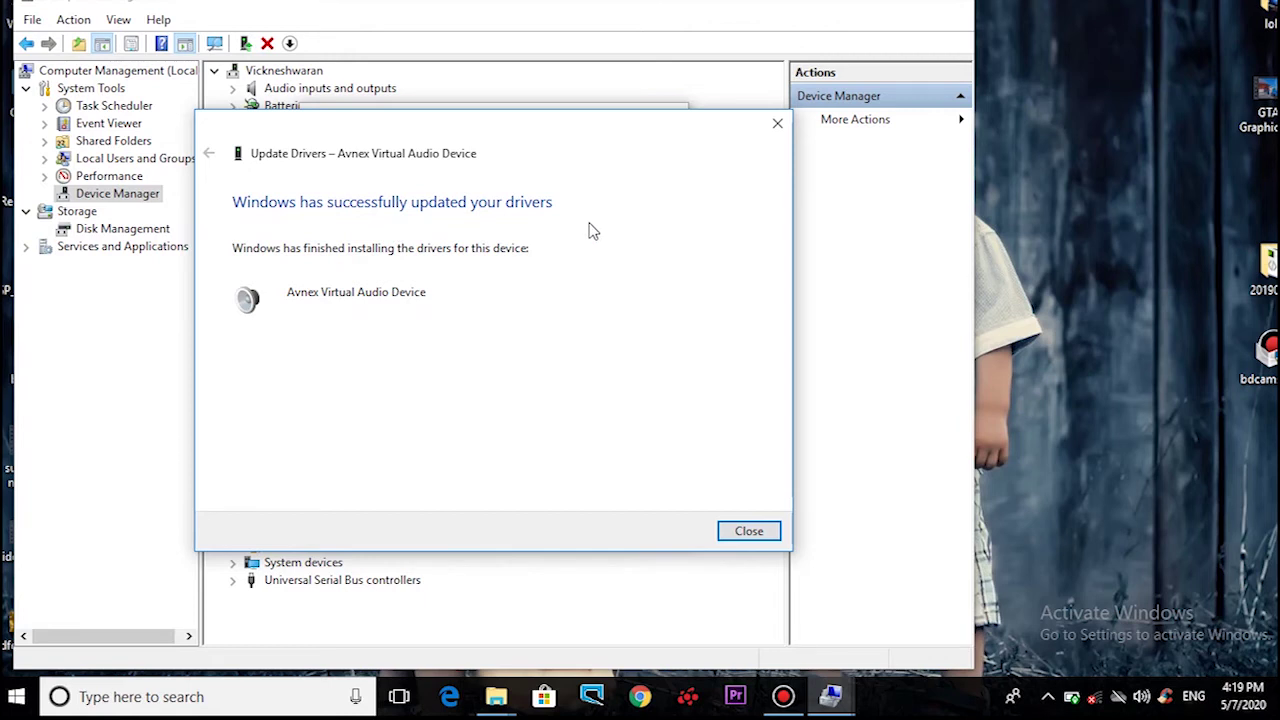
pyautogui.click(748, 531)
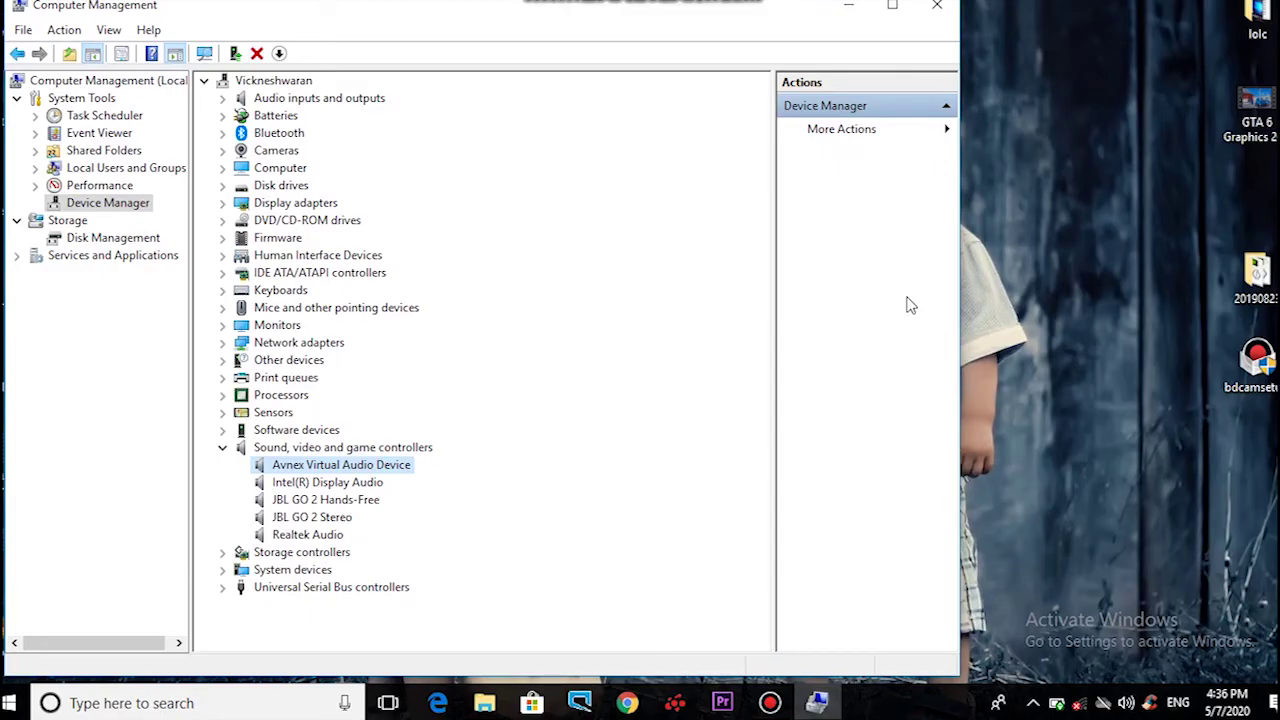
# Bring up the Avnex Virtual Audio Device's menu and dismiss it unused
pyautogui.rightClick(303, 466)
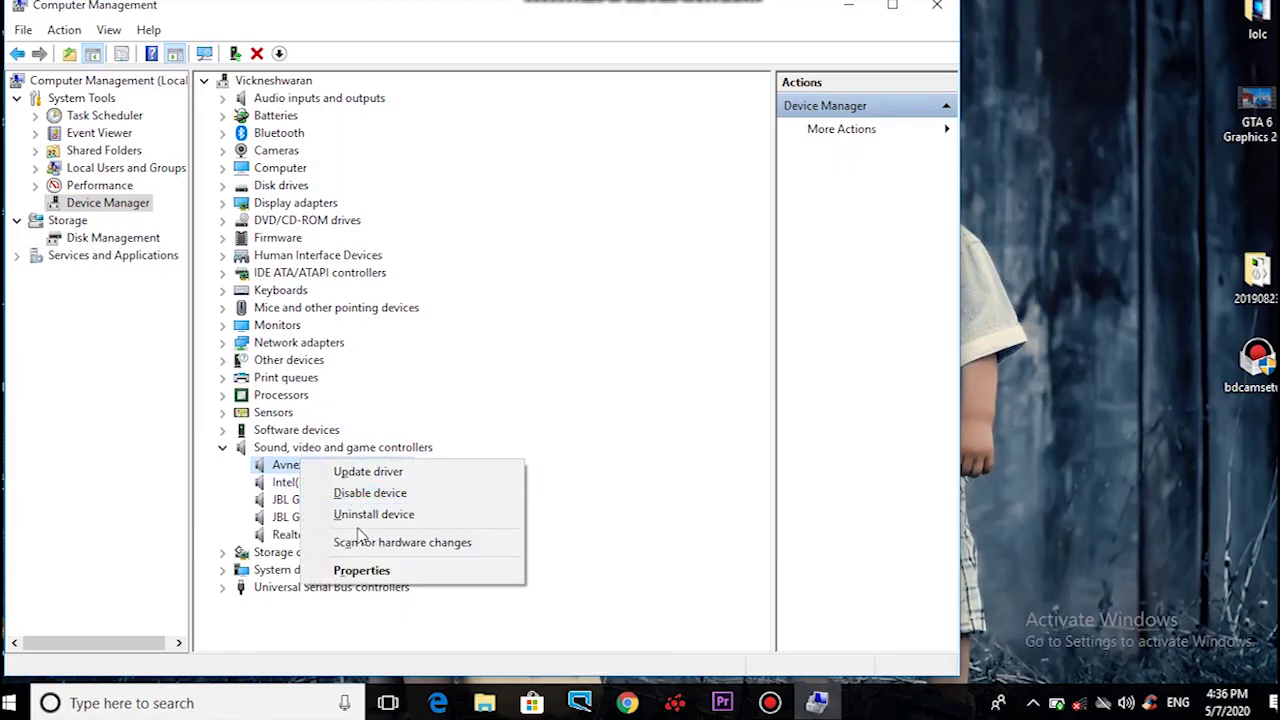
pyautogui.click(577, 514)
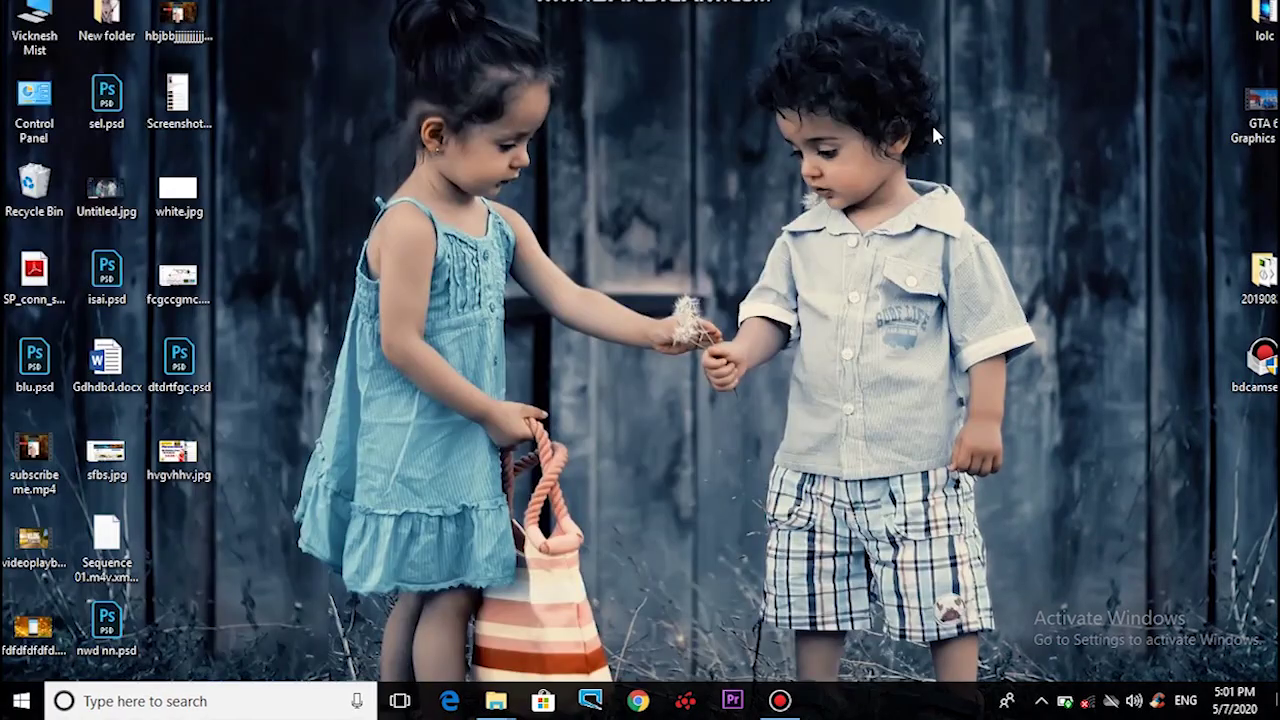
# Open Speakers / Headphones properties from Playback devices and view the Enhancements tab
pyautogui.rightClick(1146, 703)
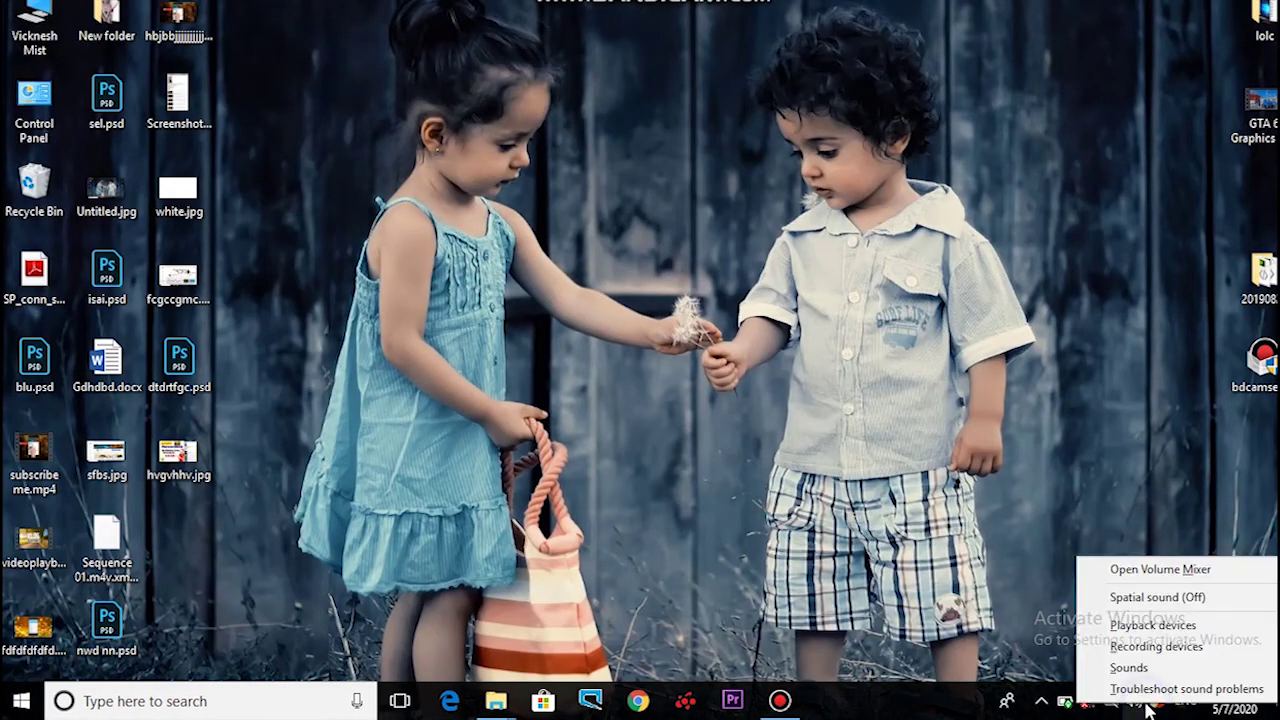
pyautogui.click(1141, 627)
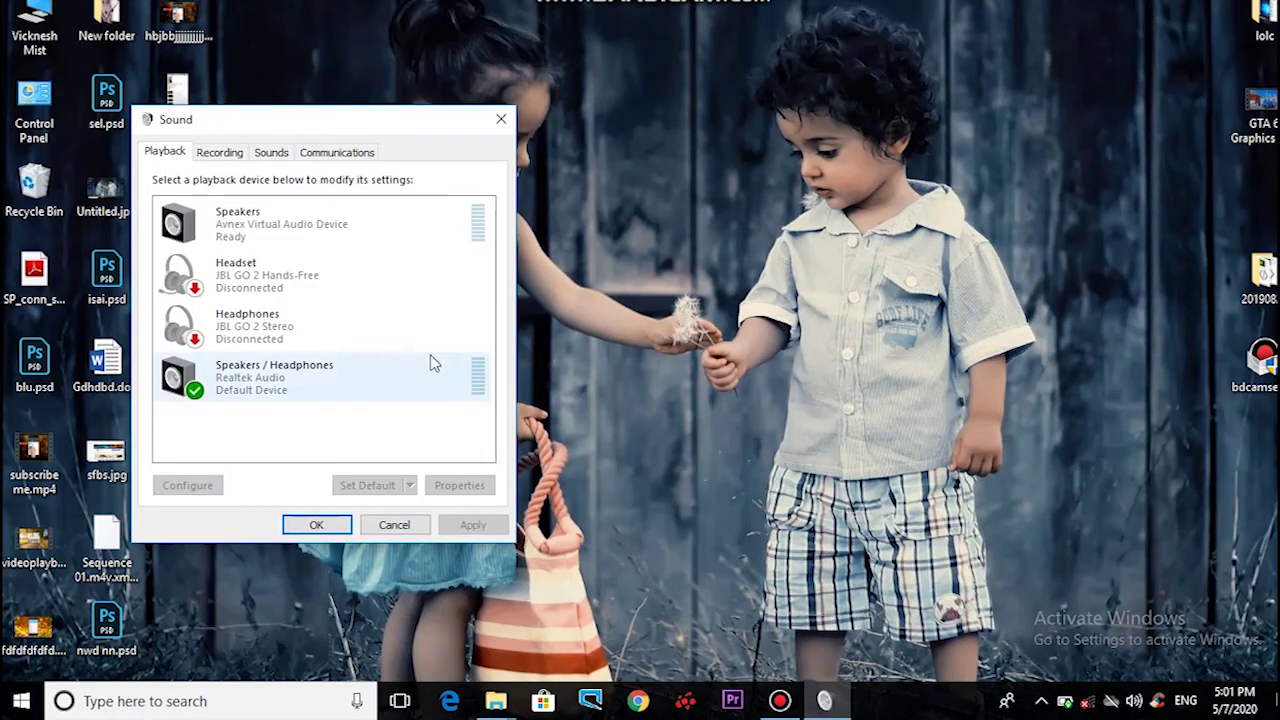
pyautogui.click(257, 395)
pyautogui.rightClick(257, 395)
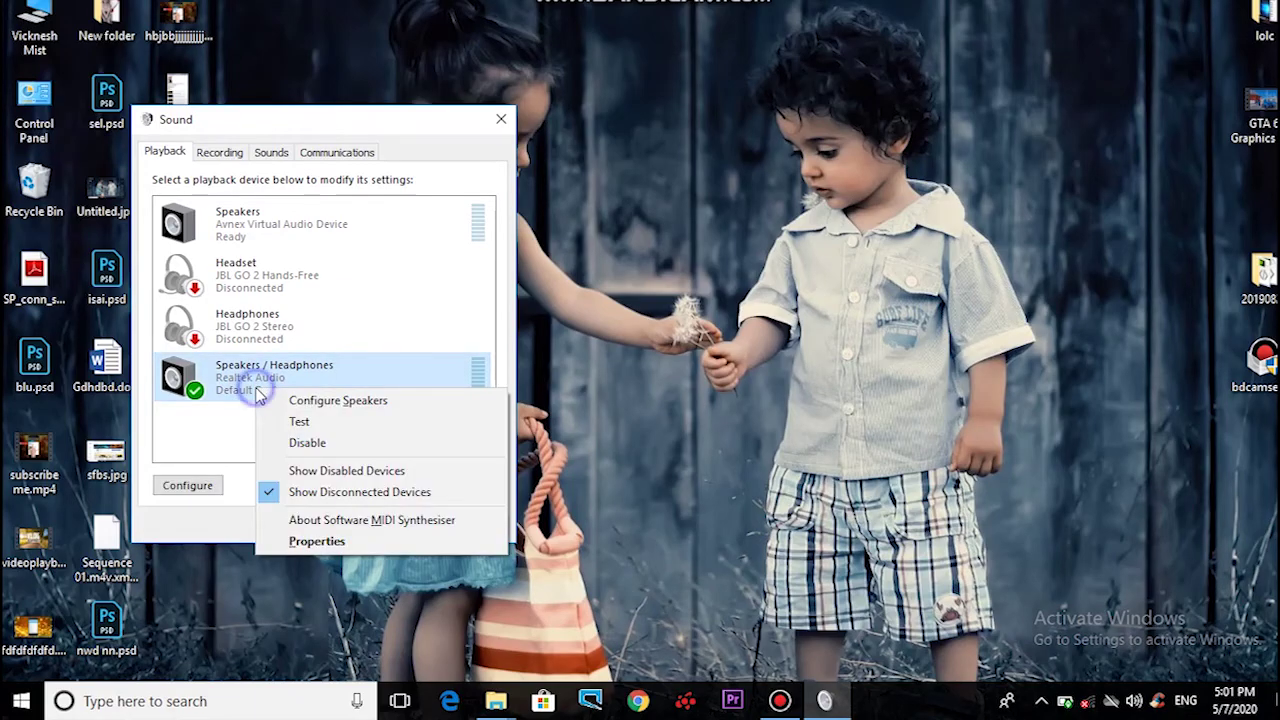
pyautogui.click(338, 546)
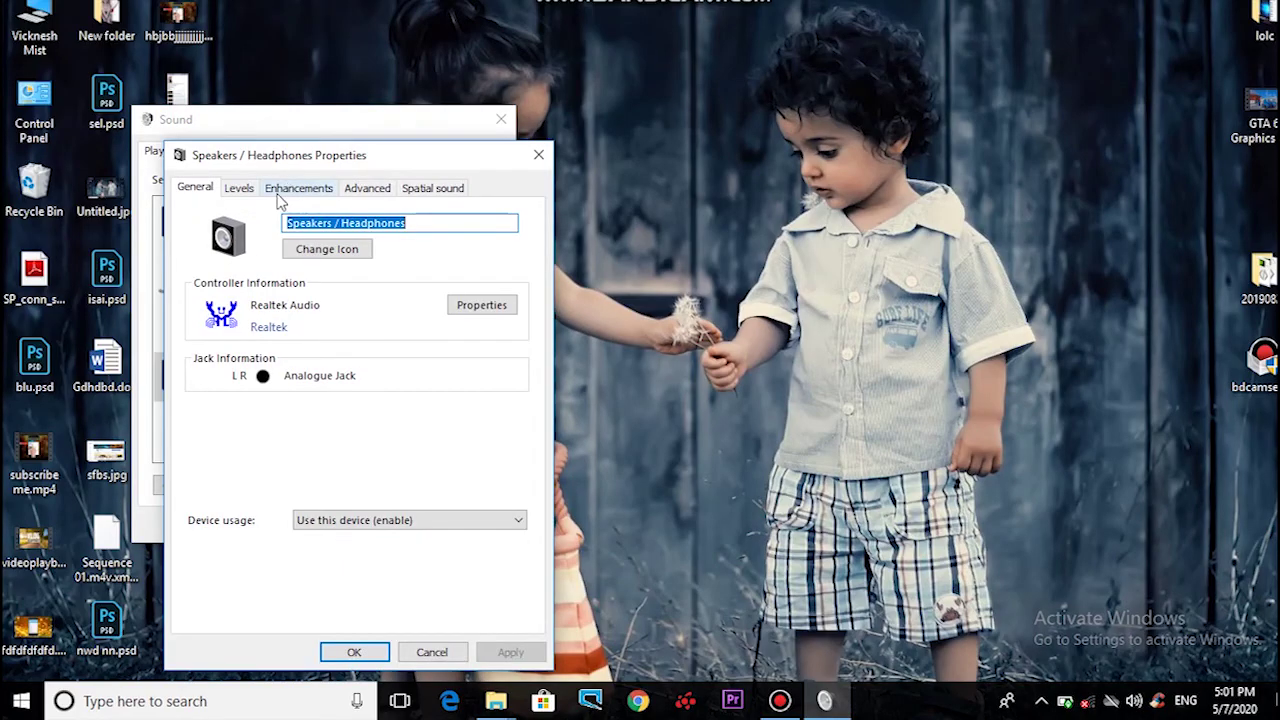
pyautogui.click(308, 190)
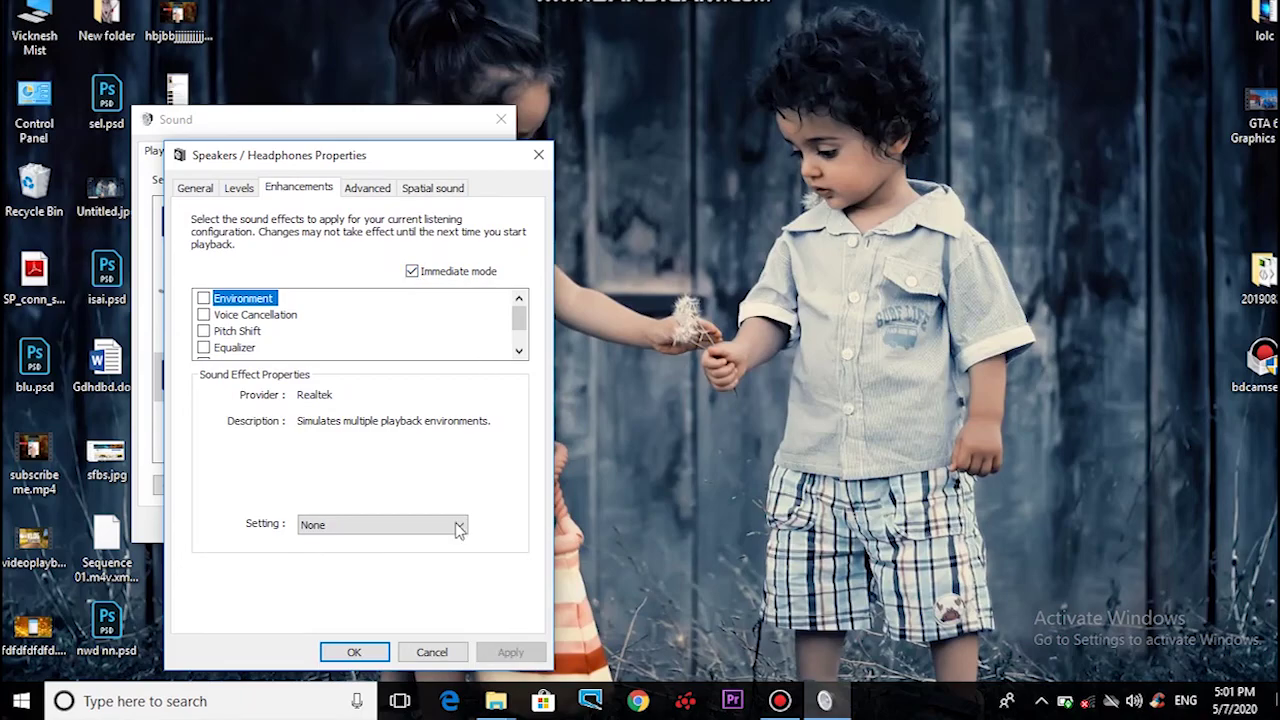
# On the Advanced tab, keep the 24 bit, 48000 Hz default format and play a test sound
pyautogui.click(368, 200)
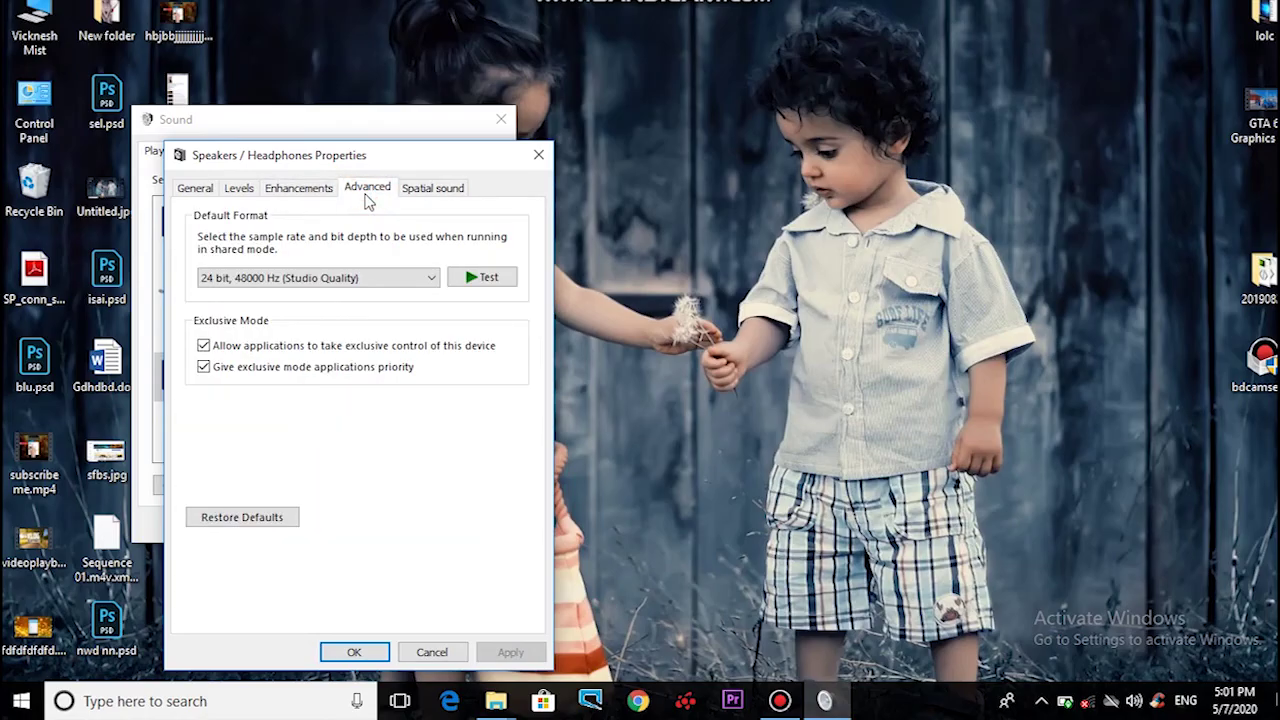
pyautogui.moveTo(426, 162); pyautogui.dragTo(782, 156)
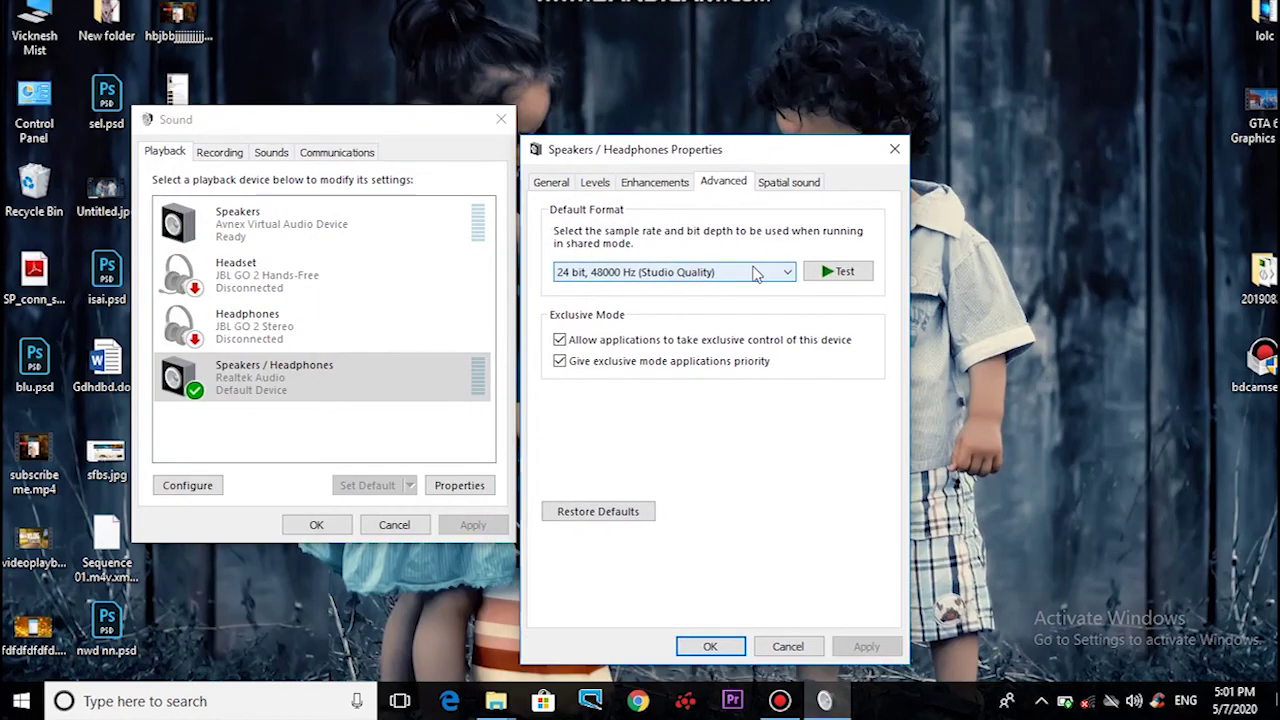
pyautogui.click(757, 272)
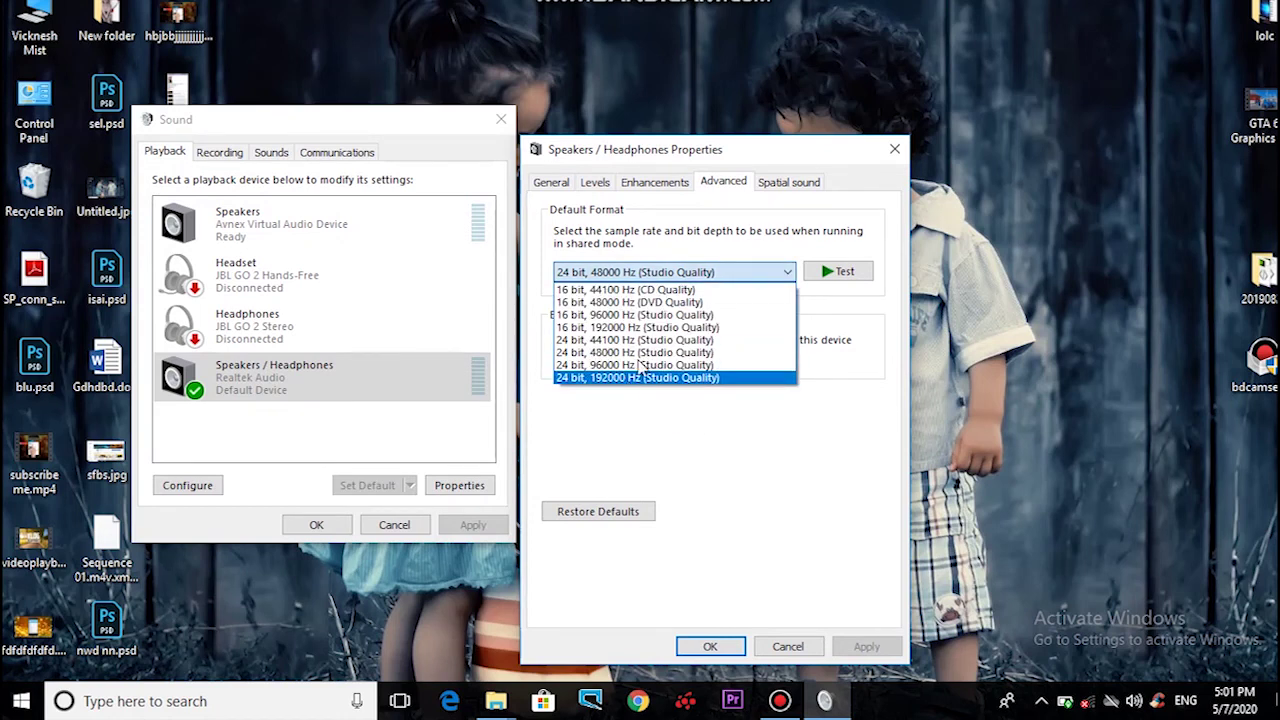
pyautogui.click(829, 281)
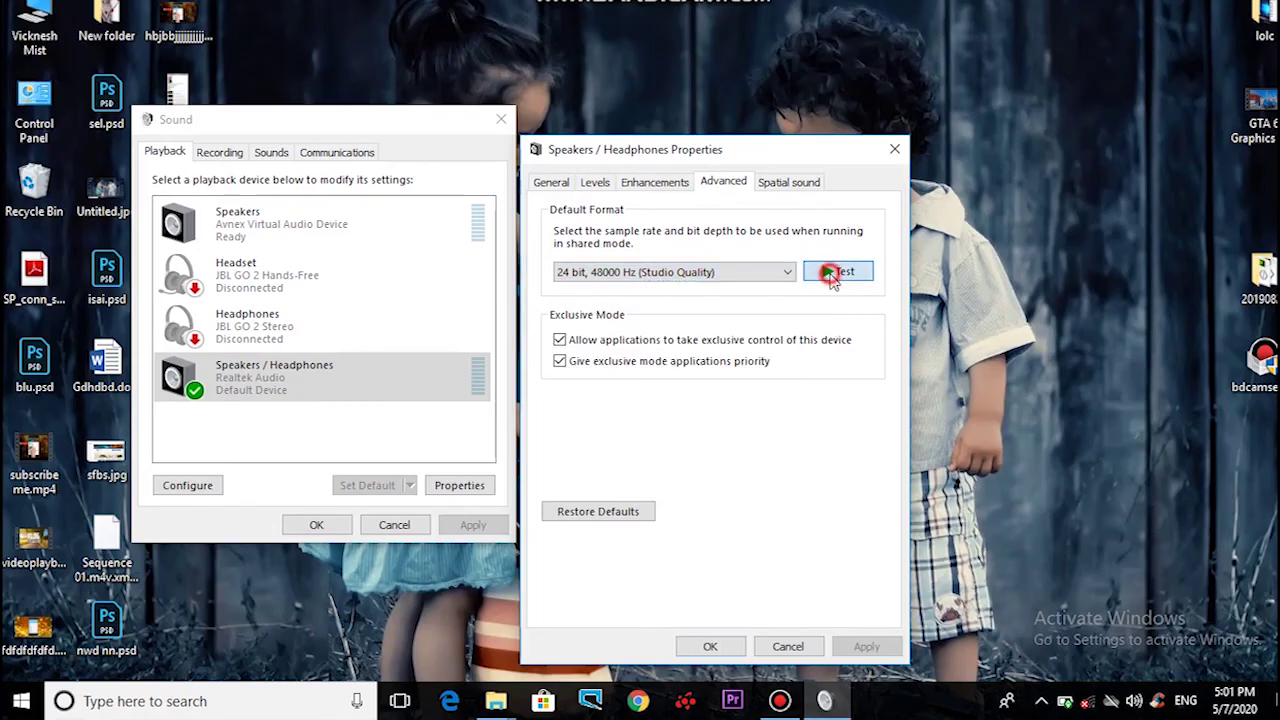
pyautogui.click(831, 275)
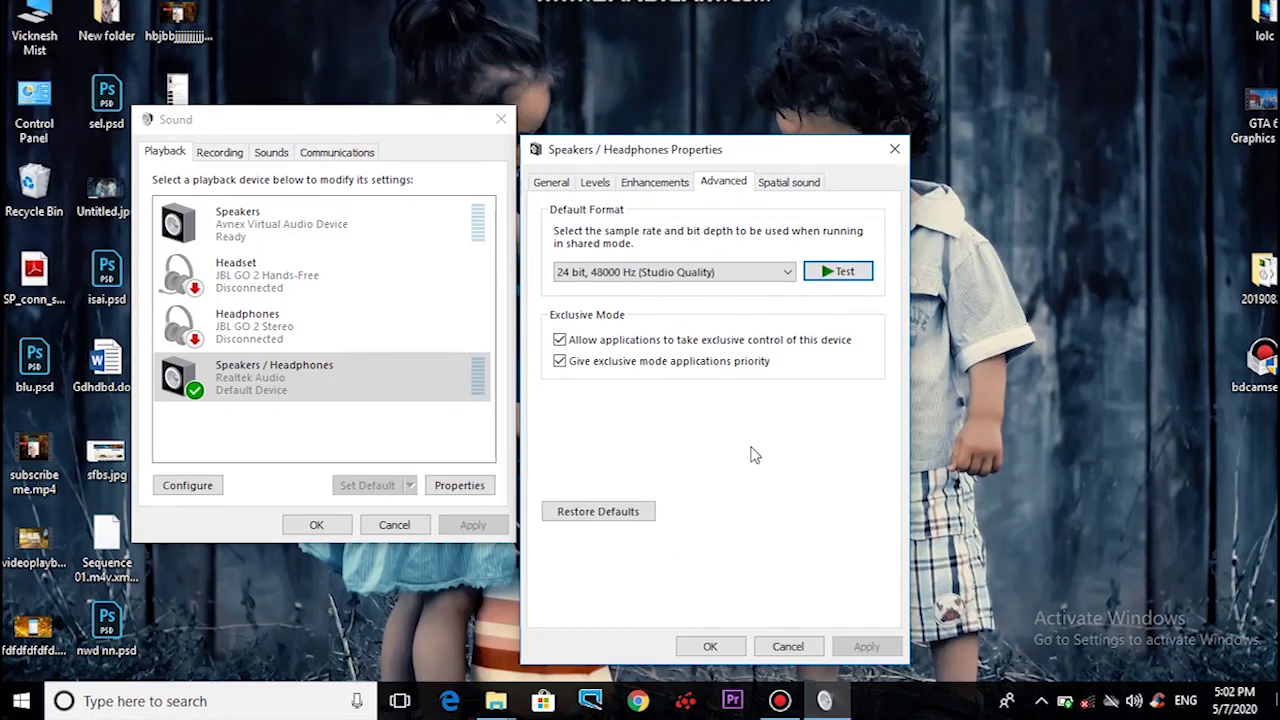
pyautogui.click(760, 278)
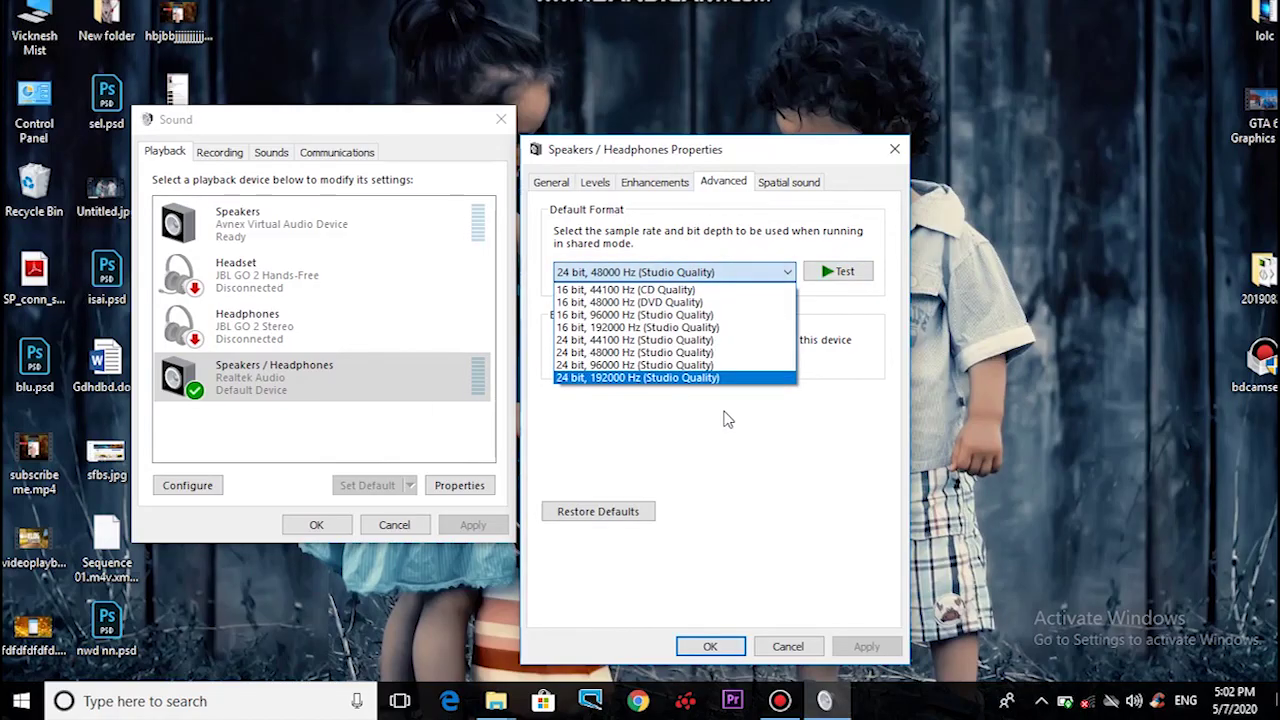
pyautogui.click(841, 278)
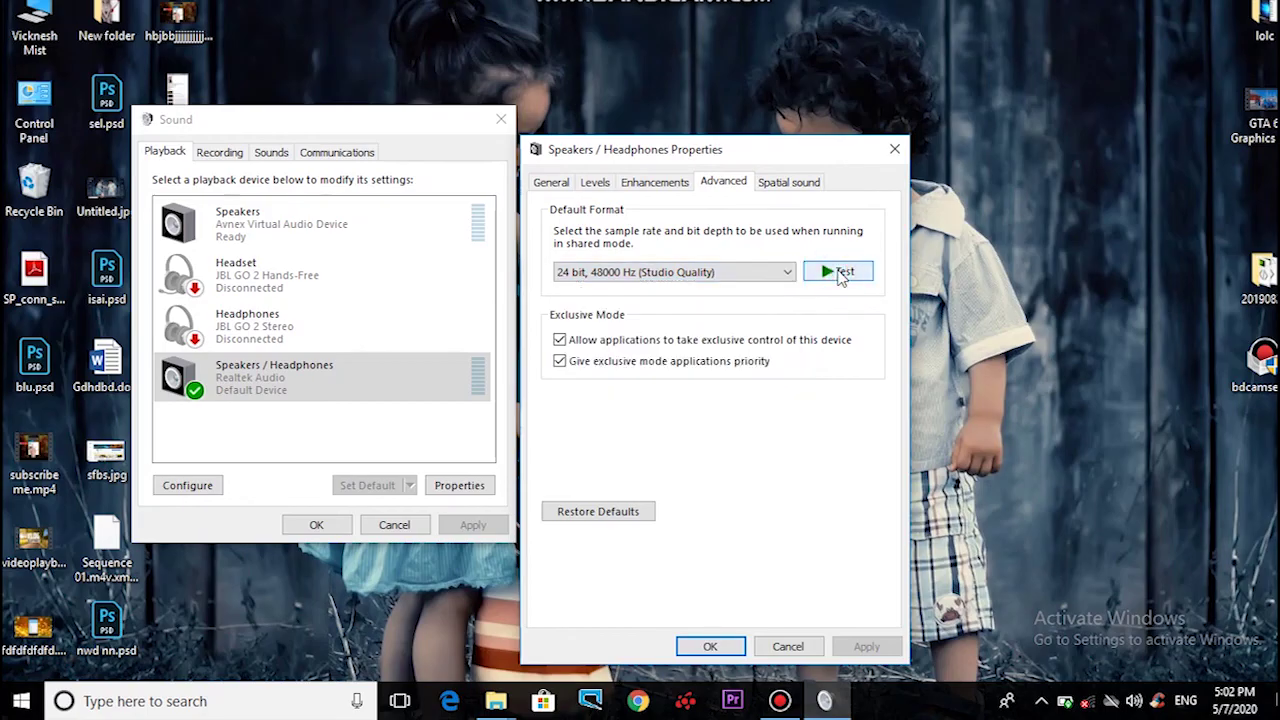
# Close the Speakers / Headphones Properties dialog
pyautogui.click(893, 150)
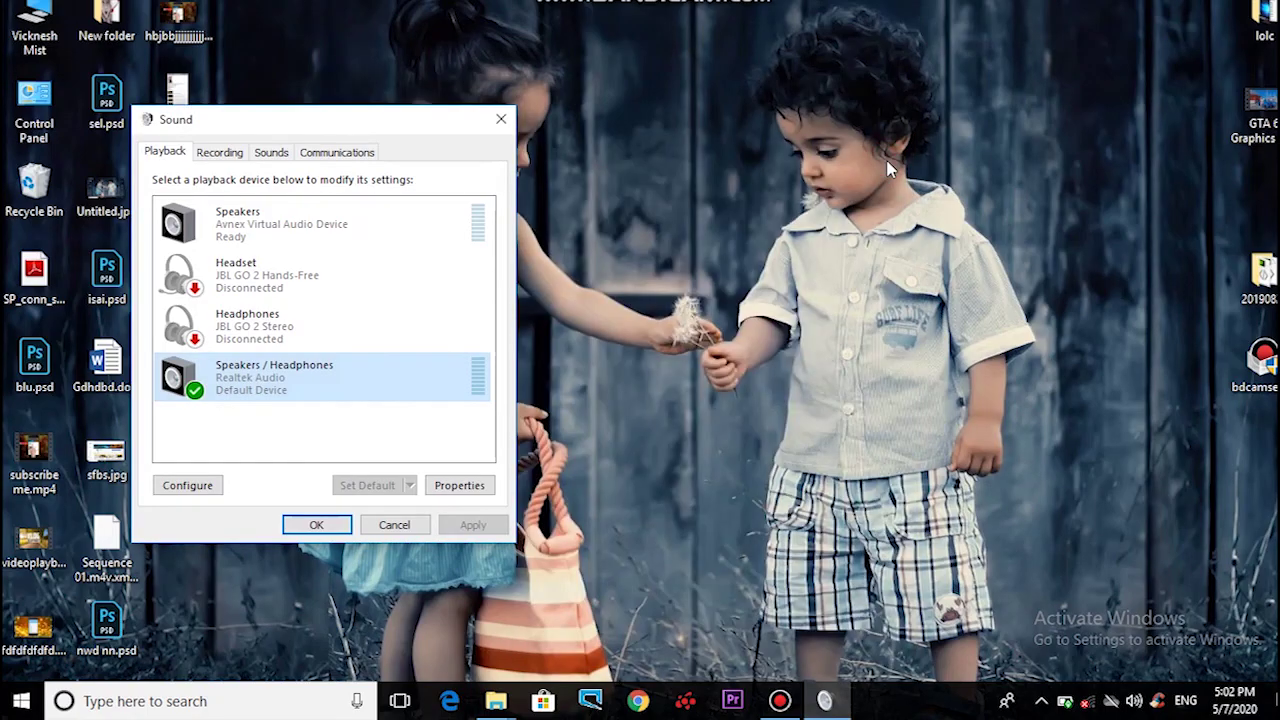